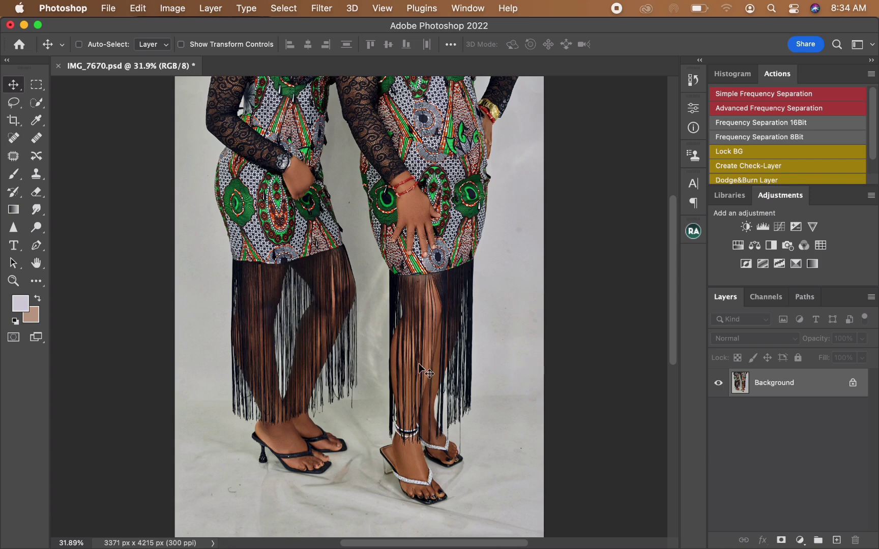
Step: Duplicate the Background layer and select both women on the copy with Select Subject
key(super+j)
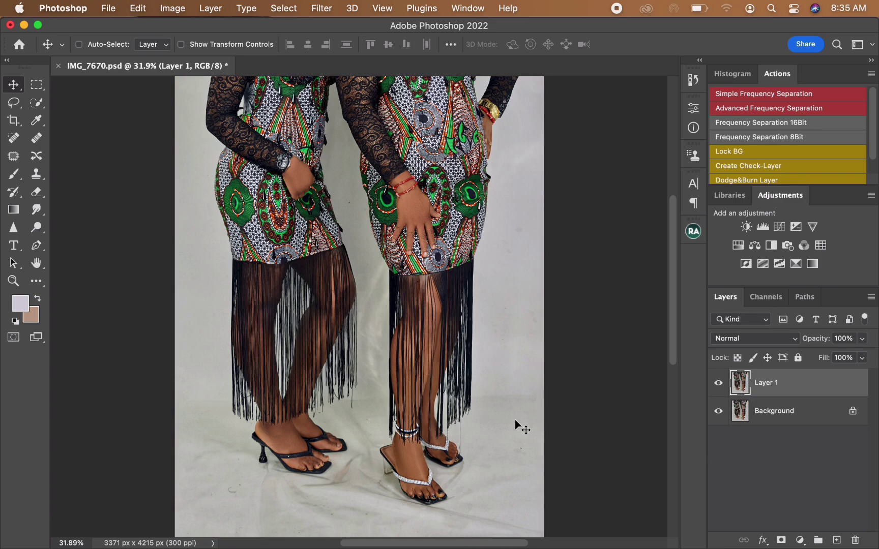
click(36, 104)
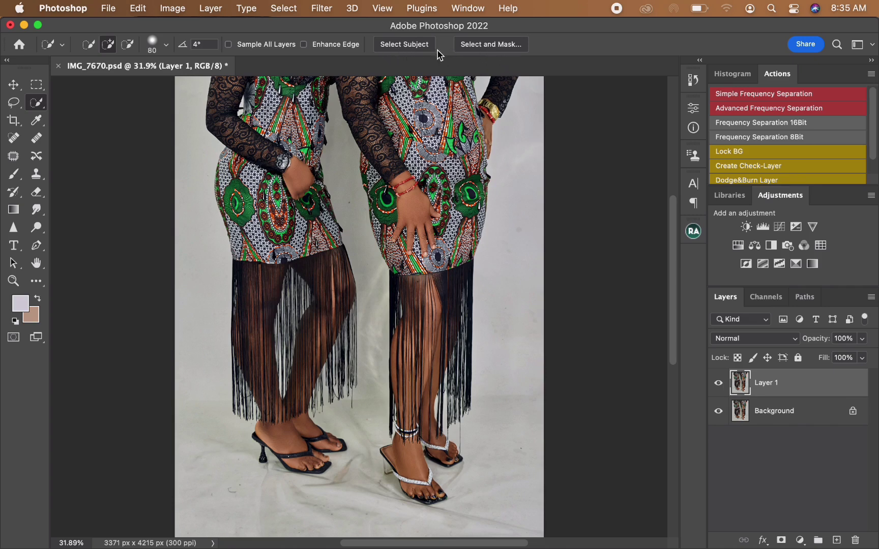
click(285, 9)
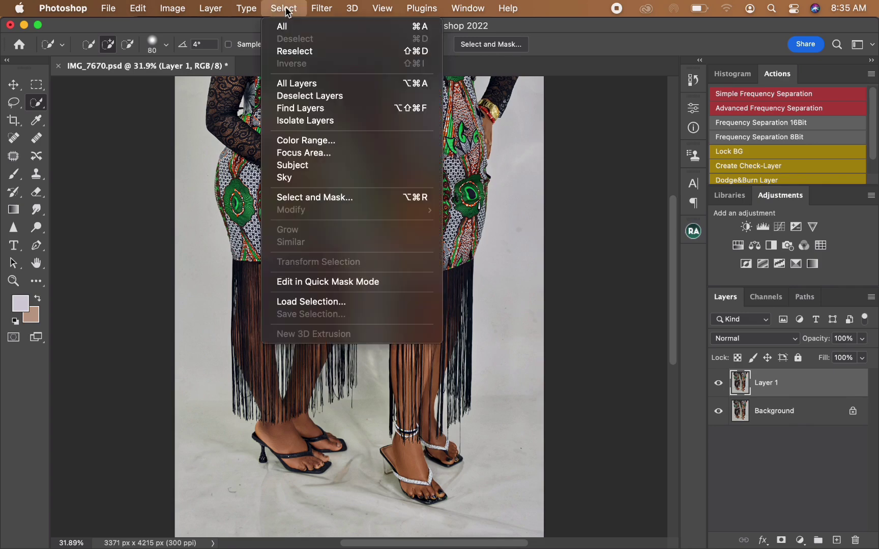
click(296, 167)
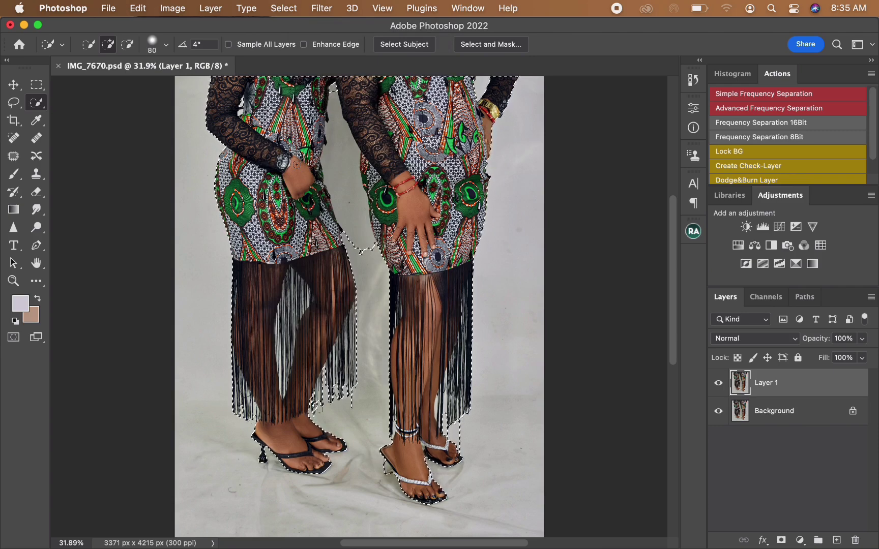
Step: Subtract the patch of backdrop between the two dresses from the selection with the Quick Selection tool
key(alt)
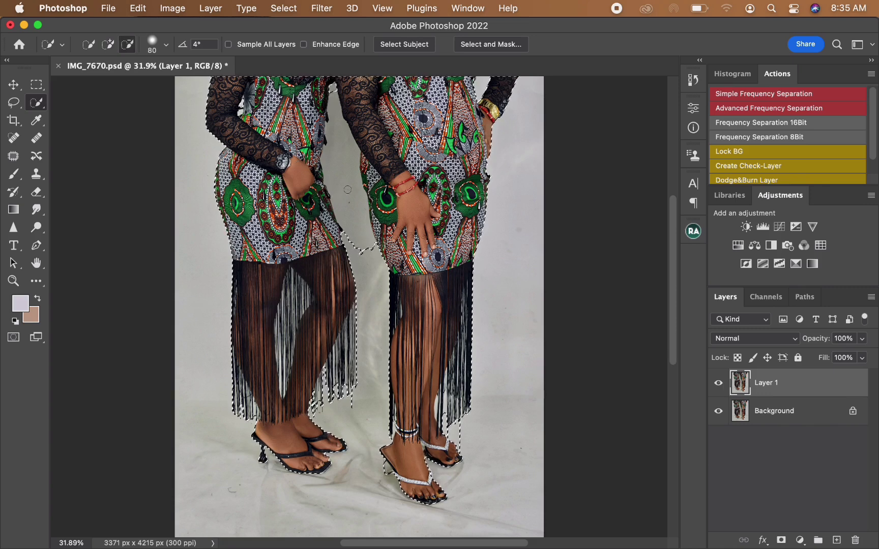
drag(358, 242, 374, 247)
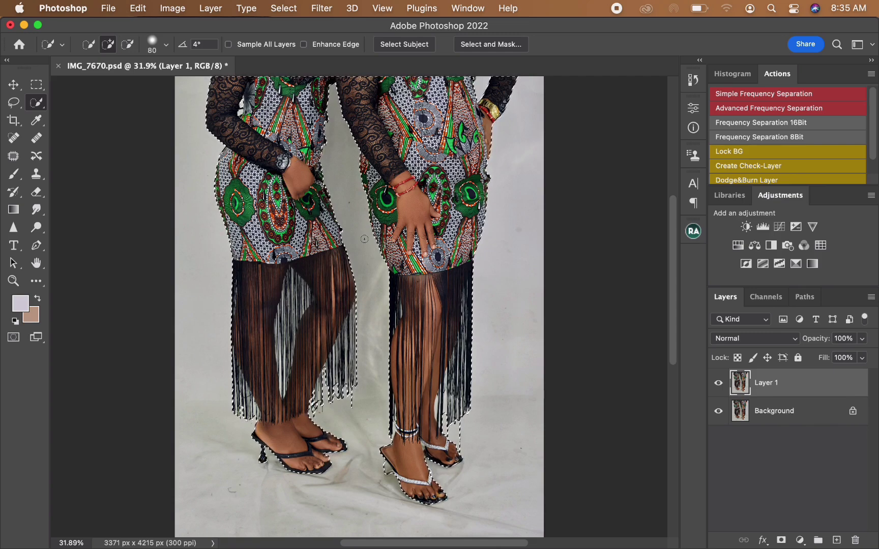
Step: Touch up the selection edge under the front sandal of the woman in black heels with the Lasso, 3 px feather
key(z)
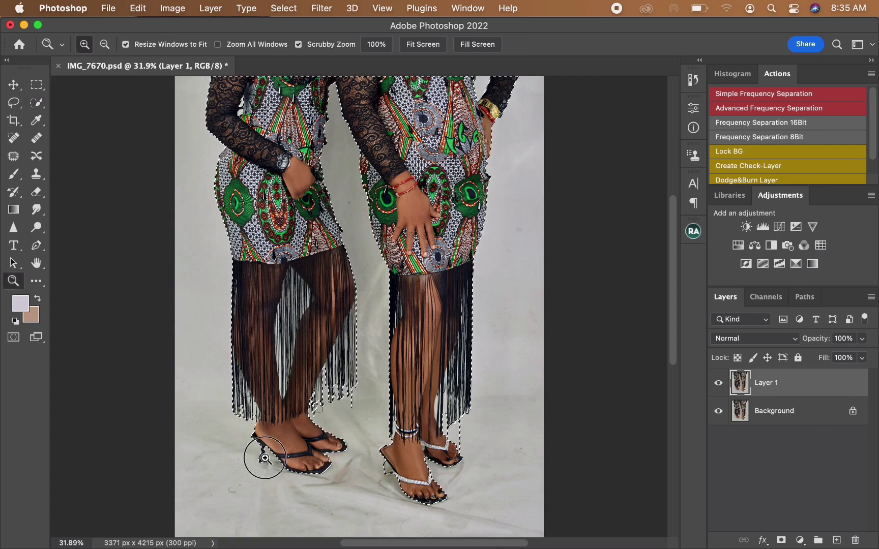
drag(261, 456, 345, 473)
key(w)
key(l)
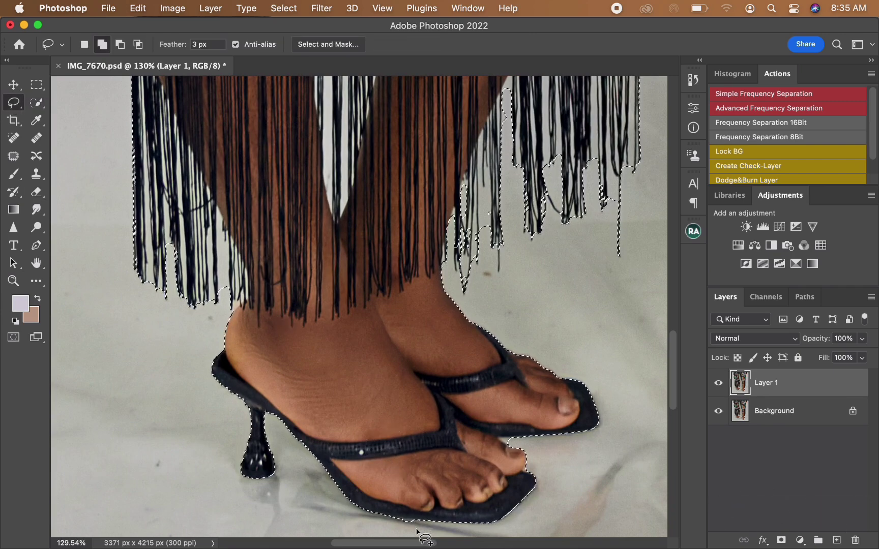
mouse_move(423, 524)
mouse_down()
mouse_move(407, 519)
mouse_move(405, 530)
mouse_up()
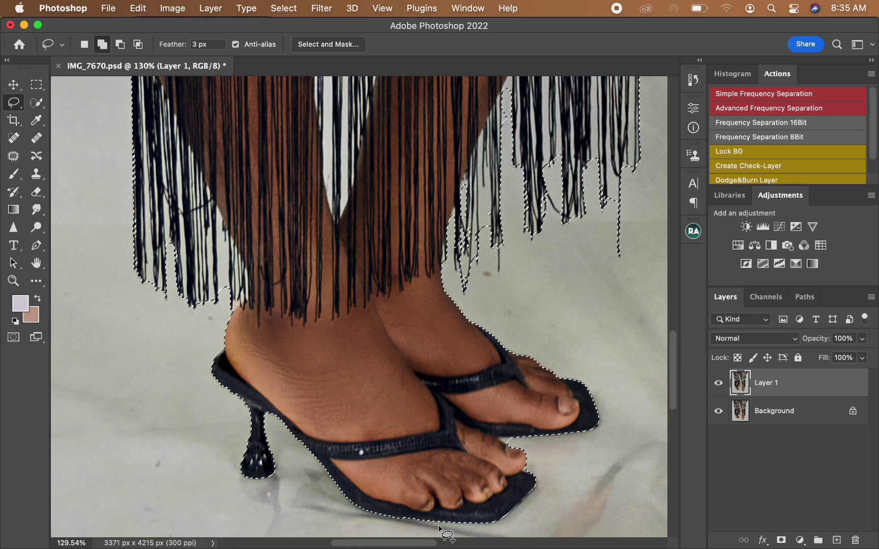
Step: Refine the selection around the other woman's silver-strapped sandals with the Lasso, adding sole and strap edges and subtracting backdrop between the feet
mouse_move(473, 454)
mouse_down()
mouse_move(317, 341)
mouse_move(371, 334)
mouse_up()
drag(505, 346, 354, 293)
mouse_move(458, 285)
mouse_down()
mouse_move(452, 317)
mouse_move(440, 322)
mouse_move(440, 271)
mouse_move(465, 270)
mouse_up()
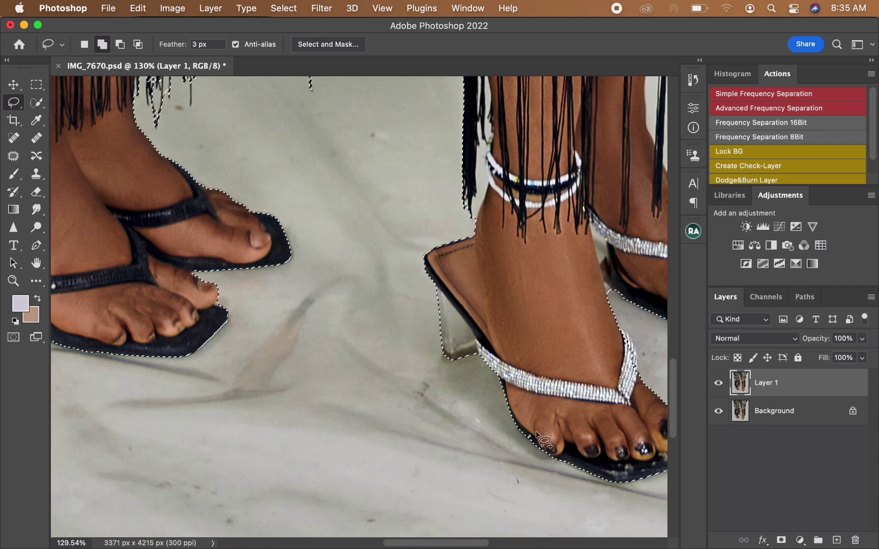
drag(528, 430, 542, 446)
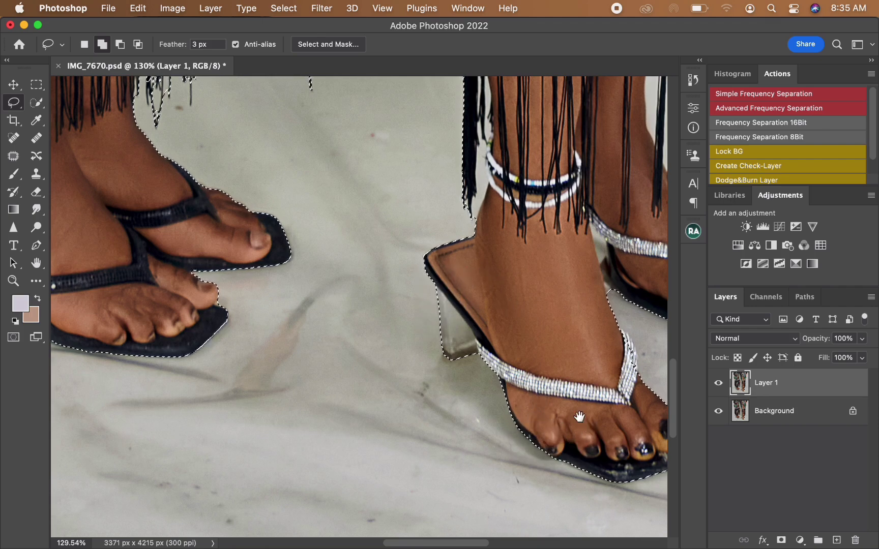
drag(580, 416, 434, 400)
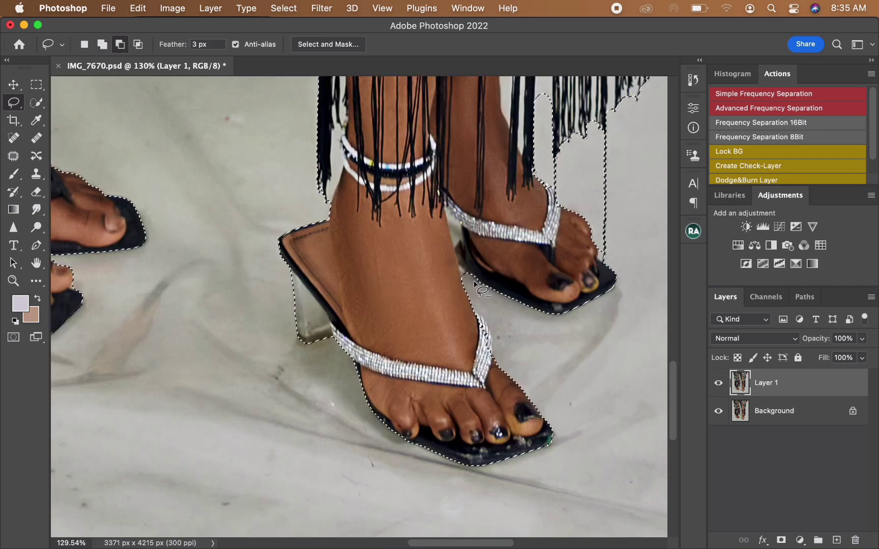
mouse_move(475, 278)
mouse_down()
mouse_move(443, 204)
mouse_move(461, 279)
mouse_move(477, 283)
mouse_up()
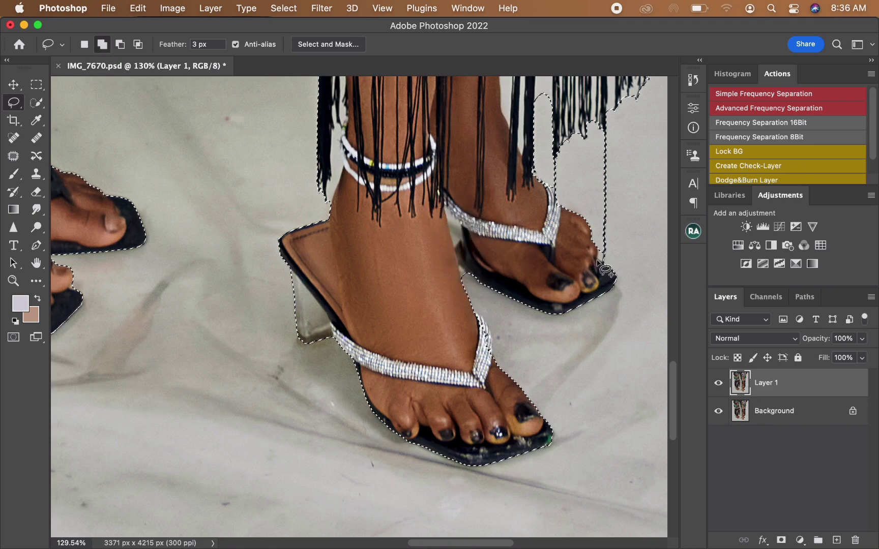
mouse_move(555, 204)
mouse_down()
mouse_move(536, 176)
mouse_move(544, 200)
mouse_up()
key(space)
drag(522, 246, 514, 377)
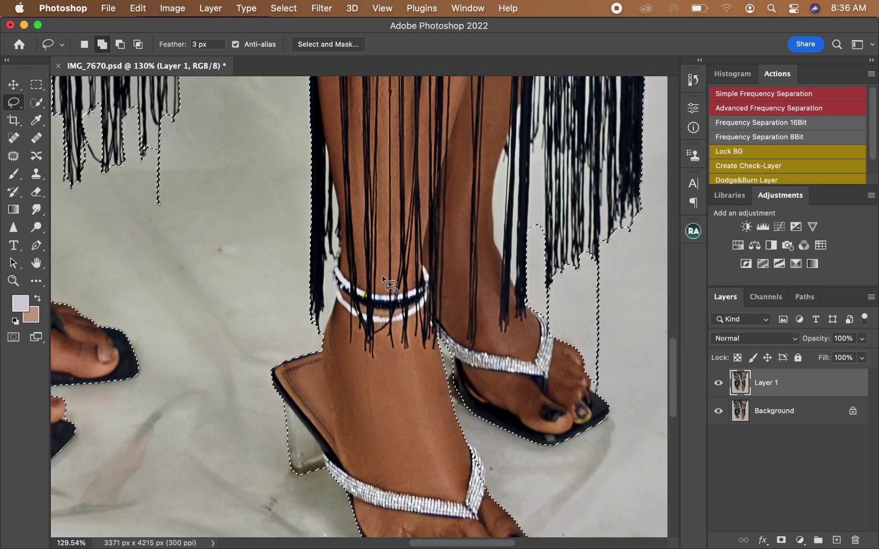
key(super+0)
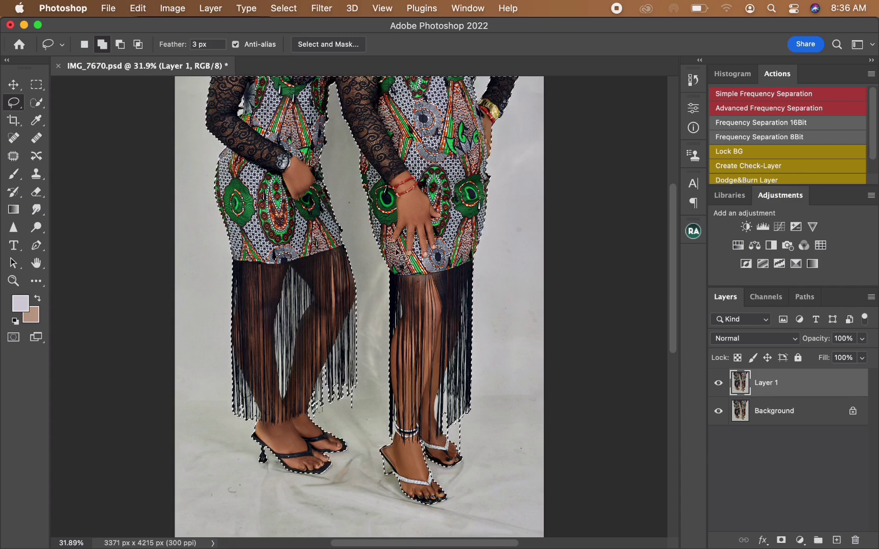
Step: Add the missed edge of the second woman's patterned dress, beside her hand, to the selection with the Lasso
key(z)
drag(393, 242, 447, 244)
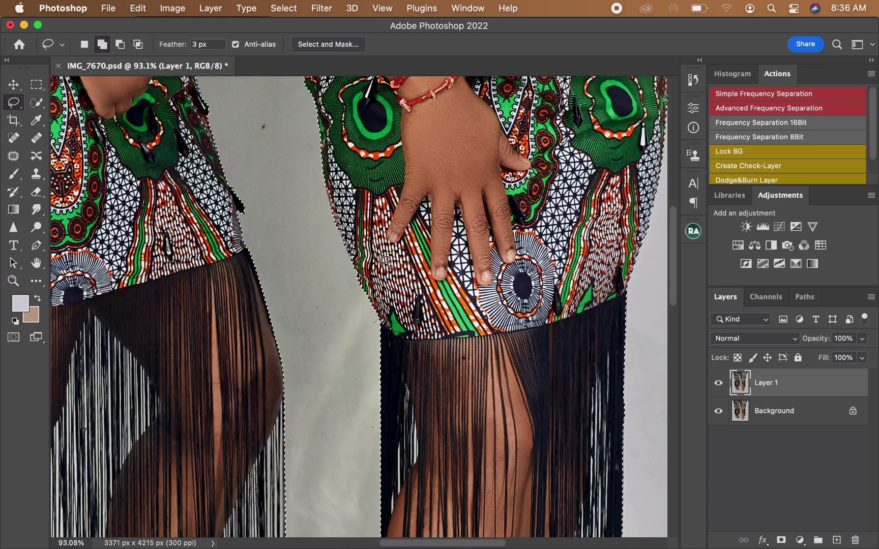
click(365, 274)
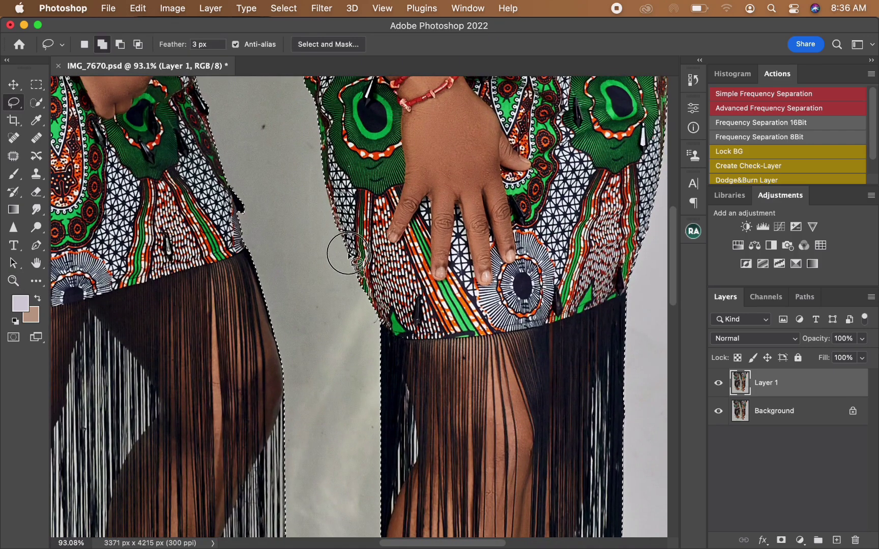
mouse_move(334, 201)
mouse_down()
mouse_move(332, 192)
mouse_move(339, 227)
mouse_up()
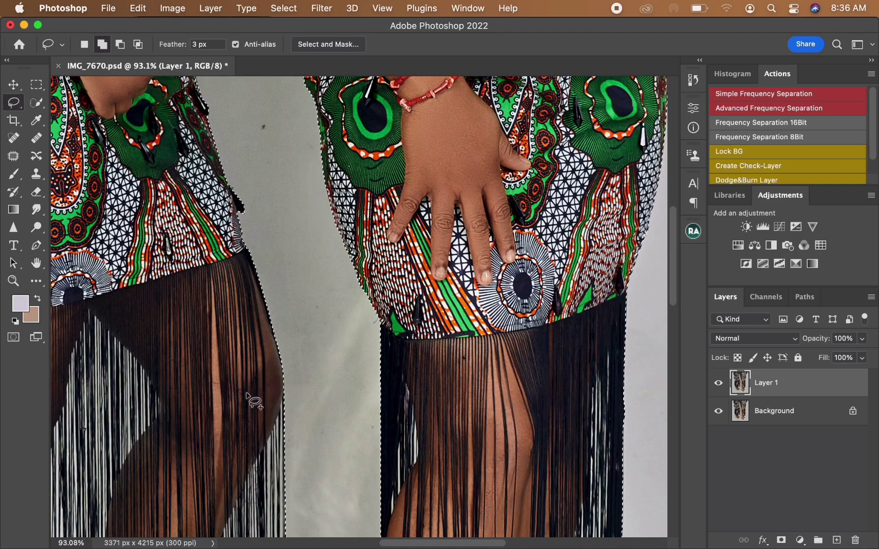
scroll(345, 379, down, 5)
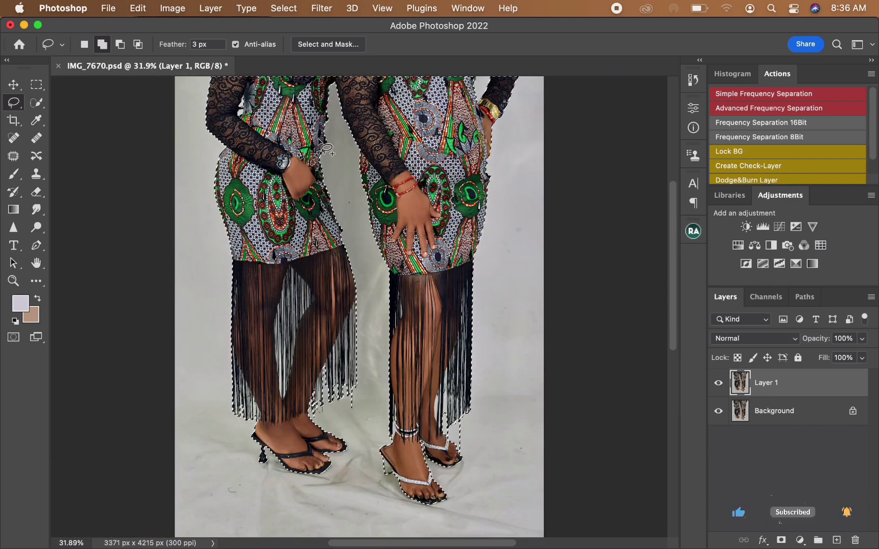
Step: Refine both dresses' fringes in Select and Mask with the Refine Edge Brush and copy the resulting selection to a new layer
click(336, 44)
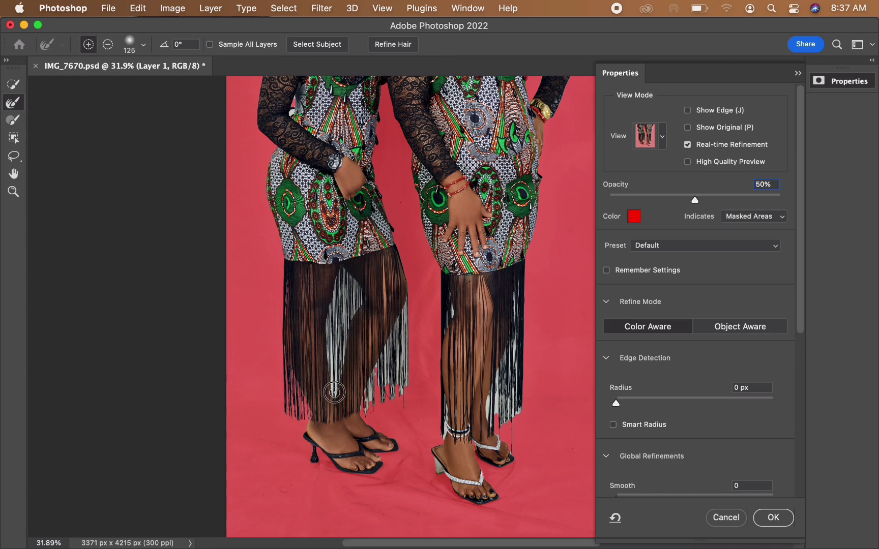
mouse_move(334, 392)
mouse_down()
mouse_move(330, 329)
mouse_move(345, 271)
mouse_move(360, 301)
mouse_move(346, 346)
mouse_move(349, 298)
mouse_move(337, 275)
mouse_up()
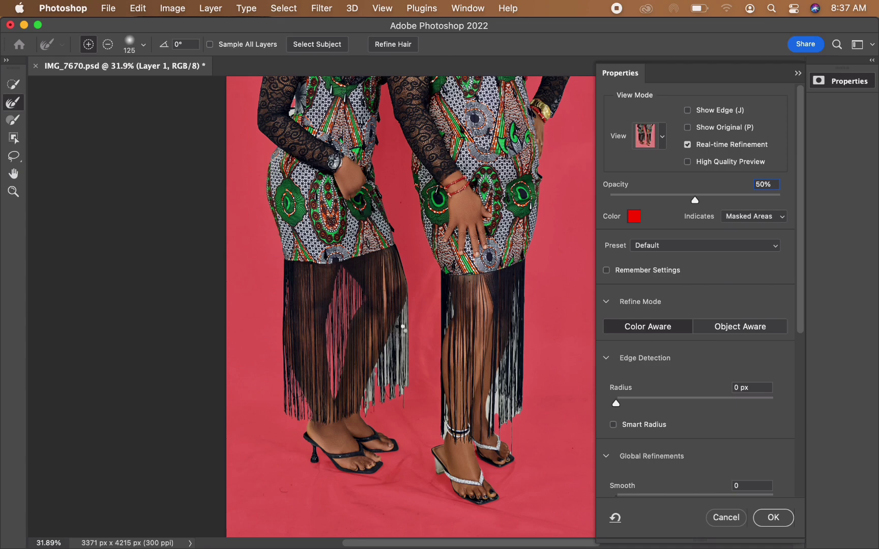
mouse_move(397, 345)
mouse_down()
mouse_move(409, 302)
mouse_move(369, 411)
mouse_move(385, 386)
mouse_move(394, 387)
mouse_move(406, 357)
mouse_move(403, 399)
mouse_move(403, 388)
mouse_move(388, 402)
mouse_move(406, 373)
mouse_up()
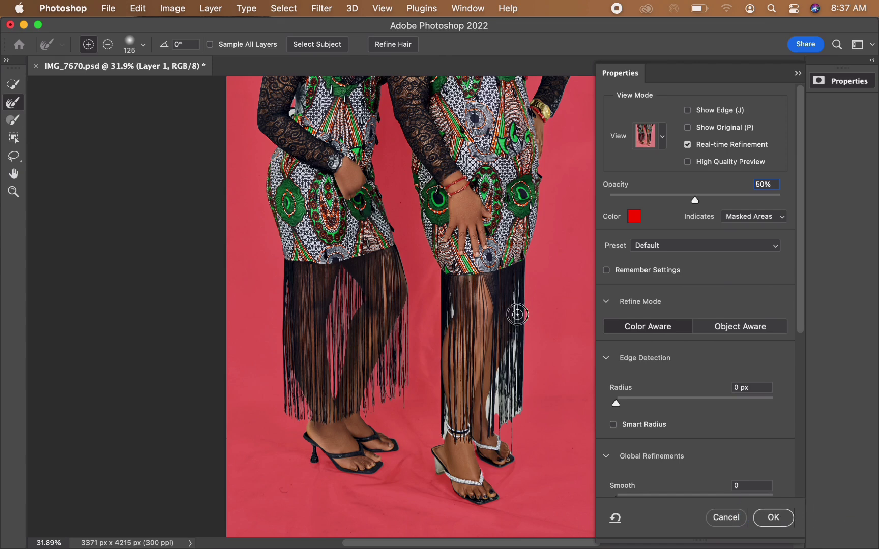
mouse_move(516, 312)
mouse_down()
mouse_move(513, 375)
mouse_move(509, 357)
mouse_move(491, 413)
mouse_move(493, 405)
mouse_move(496, 423)
mouse_move(518, 405)
mouse_move(522, 414)
mouse_up()
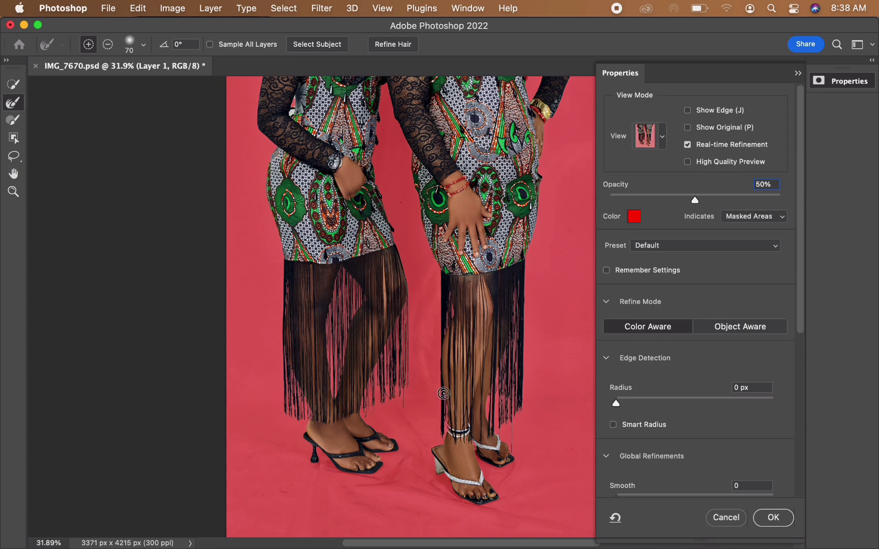
click(773, 517)
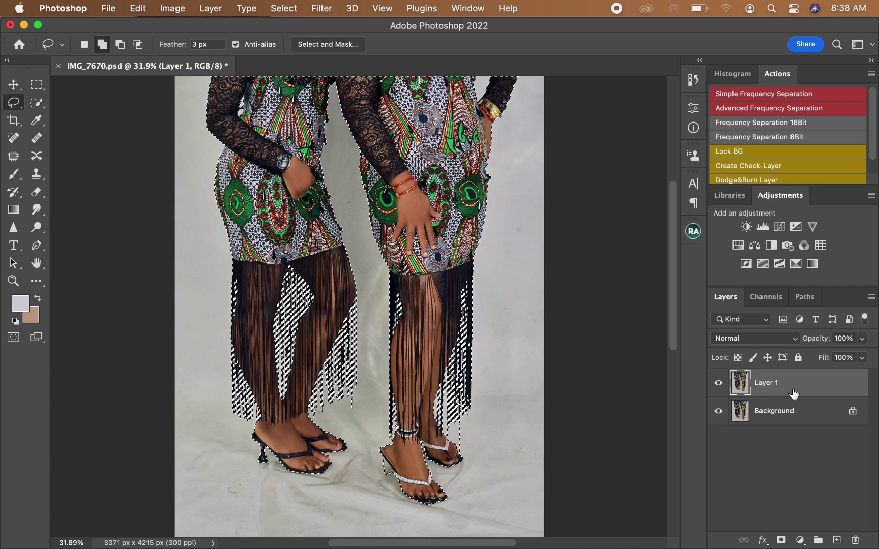
key(super+j)
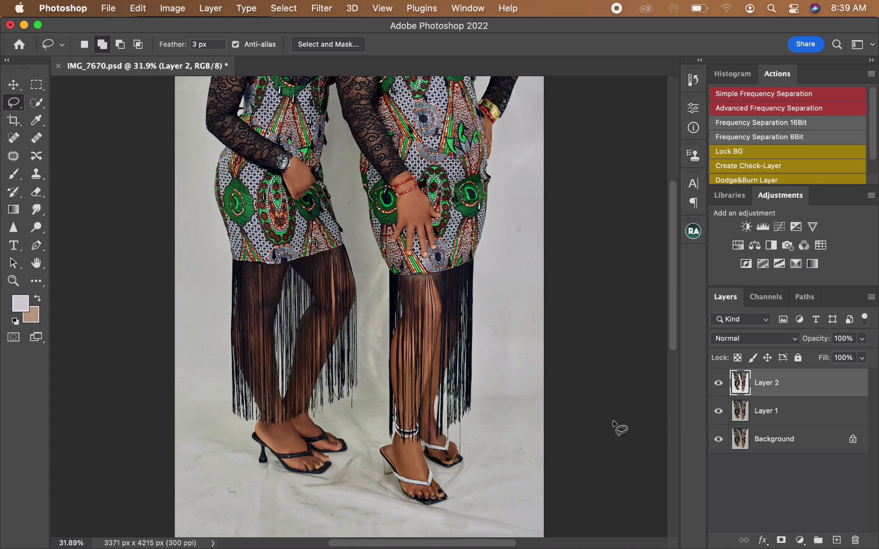
Step: Add a Solid Color fill above Layer 1 and try purple, magenta #9a4d6c and olive #9a974d behind the cutout
click(767, 423)
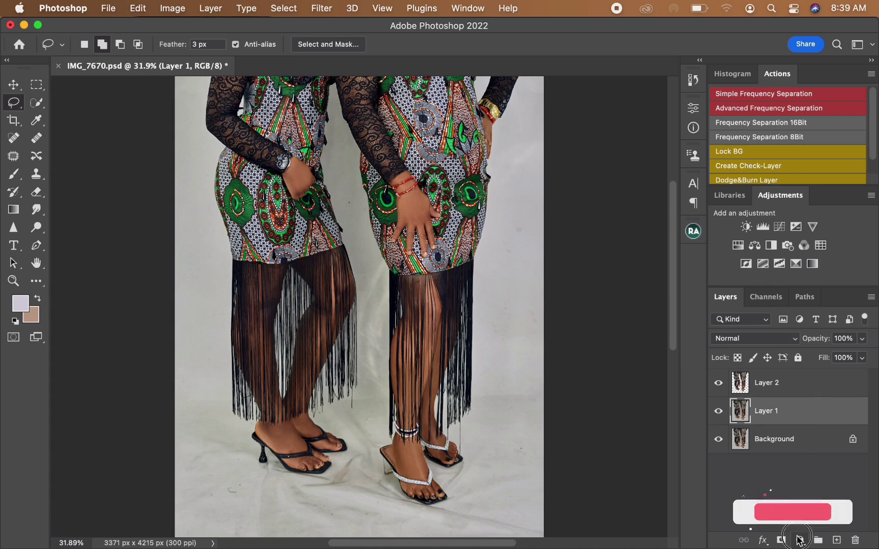
click(800, 540)
click(801, 230)
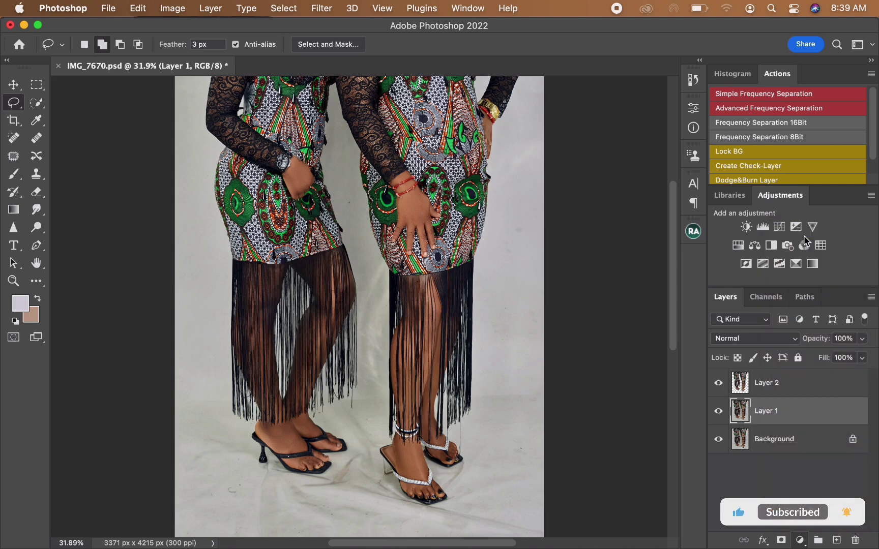
drag(609, 351, 605, 360)
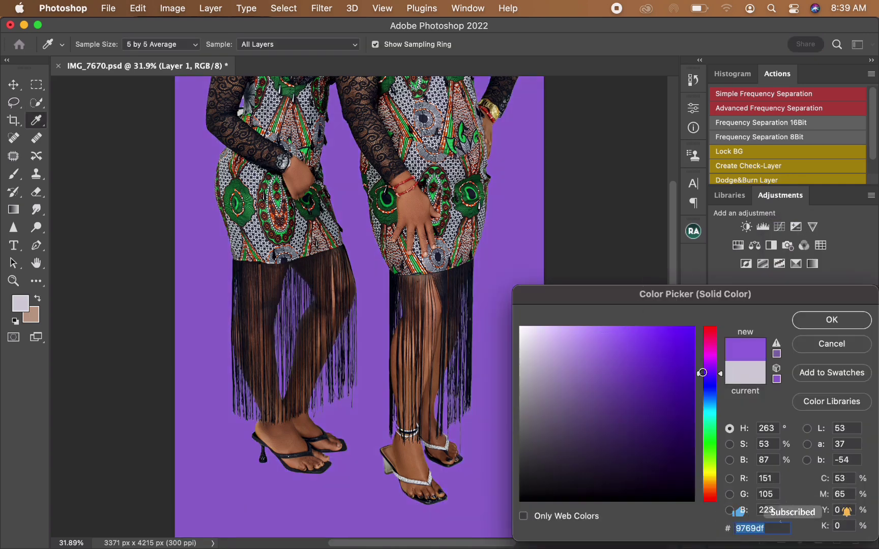
click(709, 338)
click(607, 396)
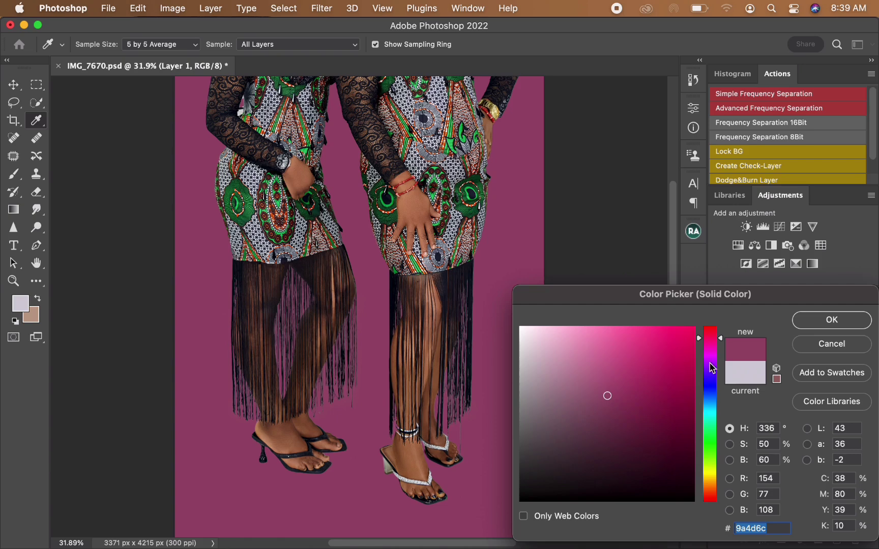
drag(713, 366, 713, 473)
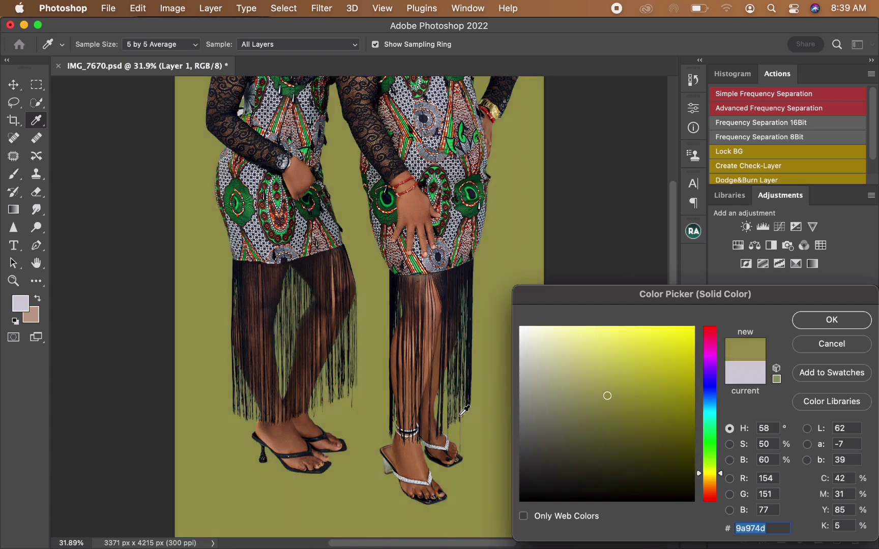